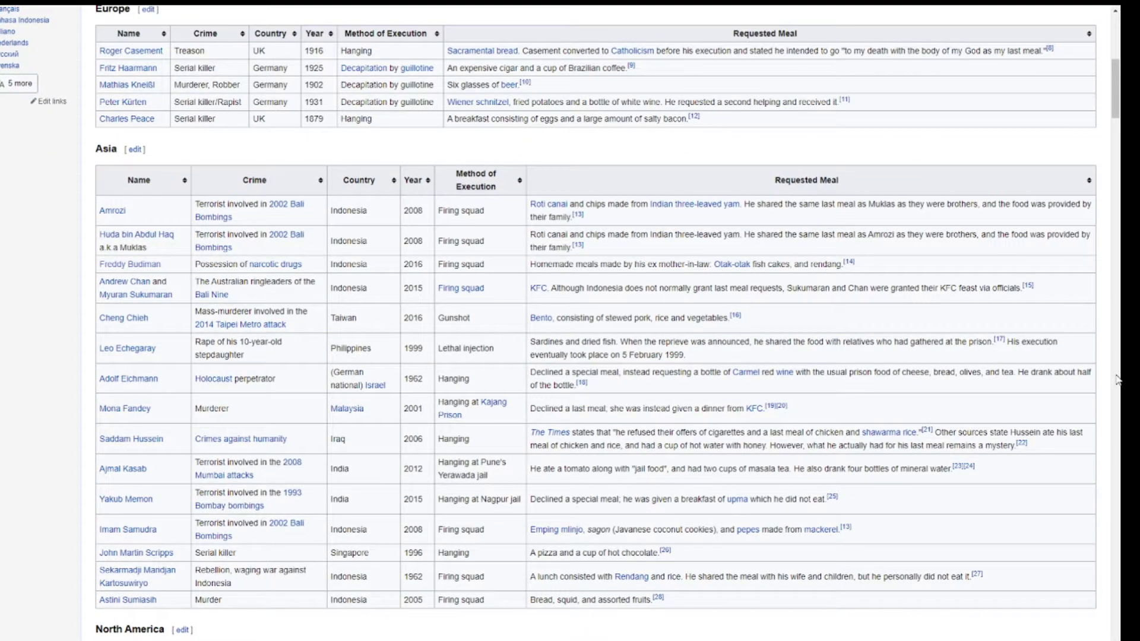
pyautogui.scroll(-3, 1102, 379)
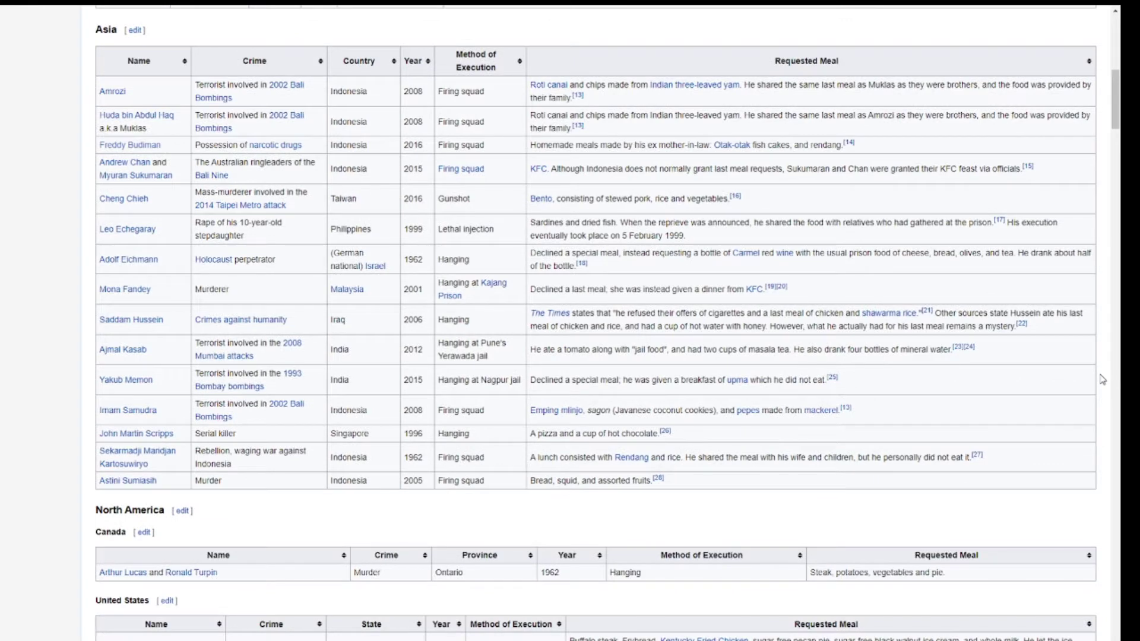
pyautogui.scroll(-2, 1101, 380)
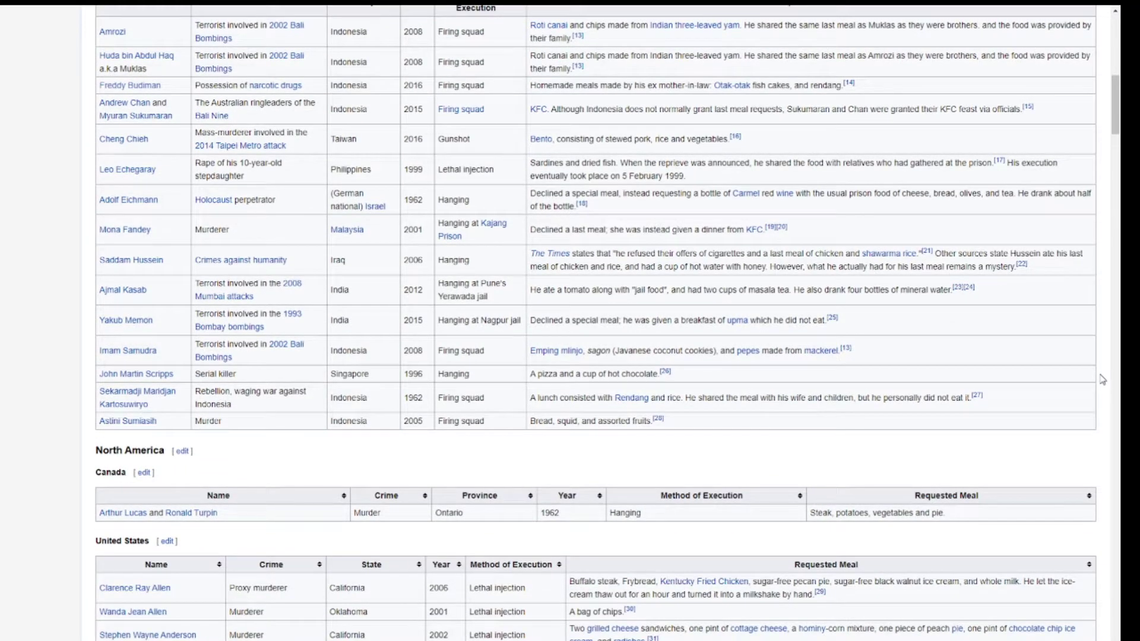
pyautogui.scroll(-2, 1101, 379)
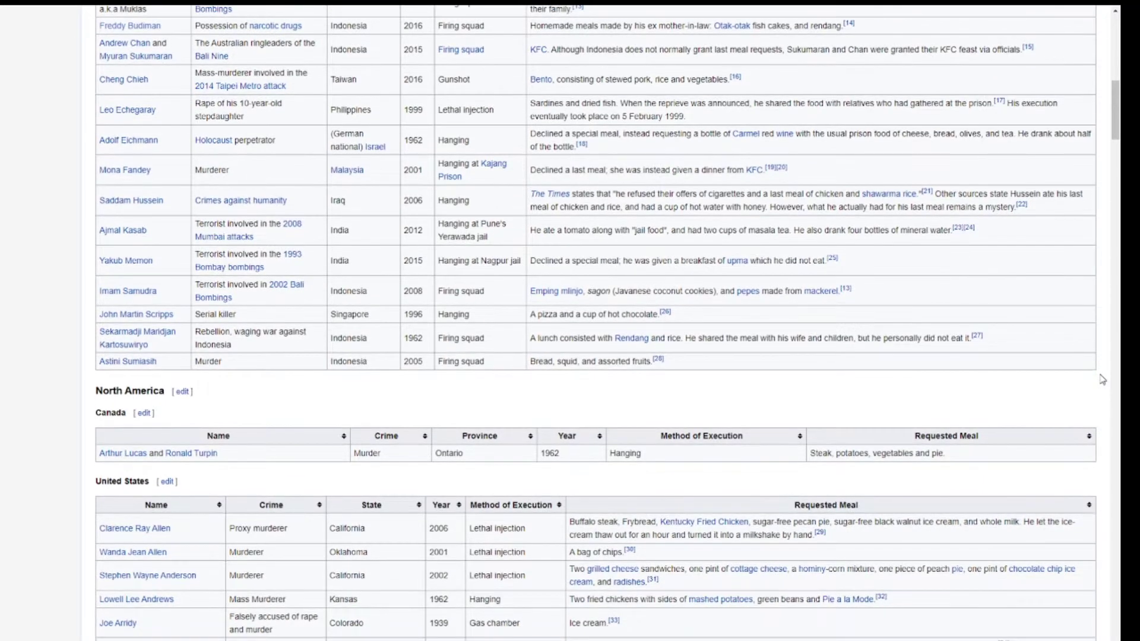
pyautogui.scroll(-2, 1101, 380)
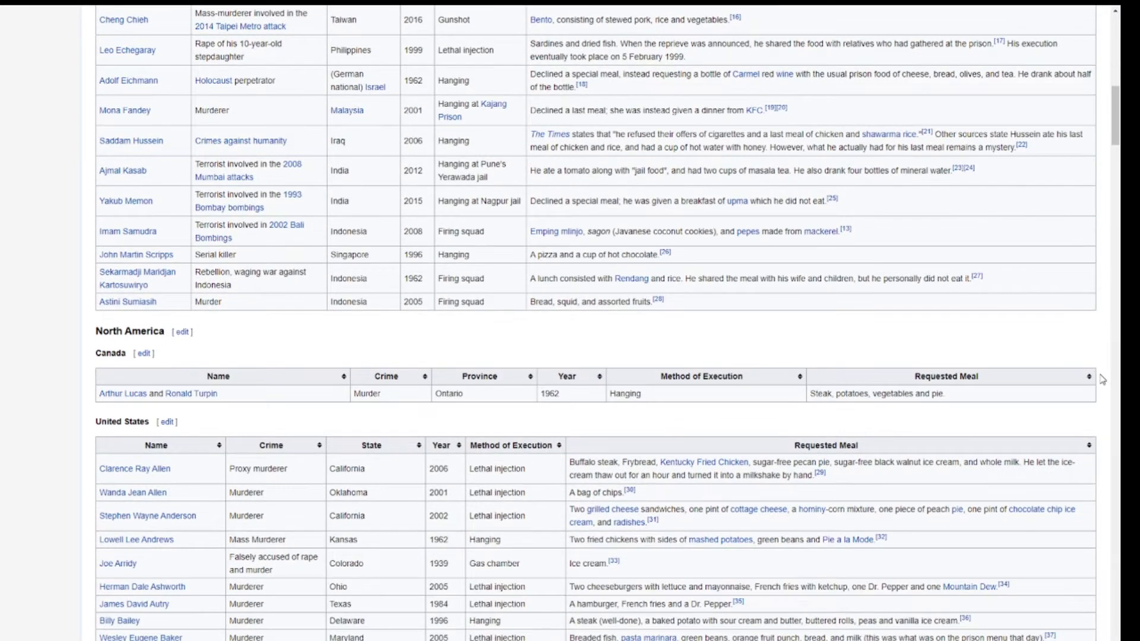
pyautogui.scroll(-2, 1101, 379)
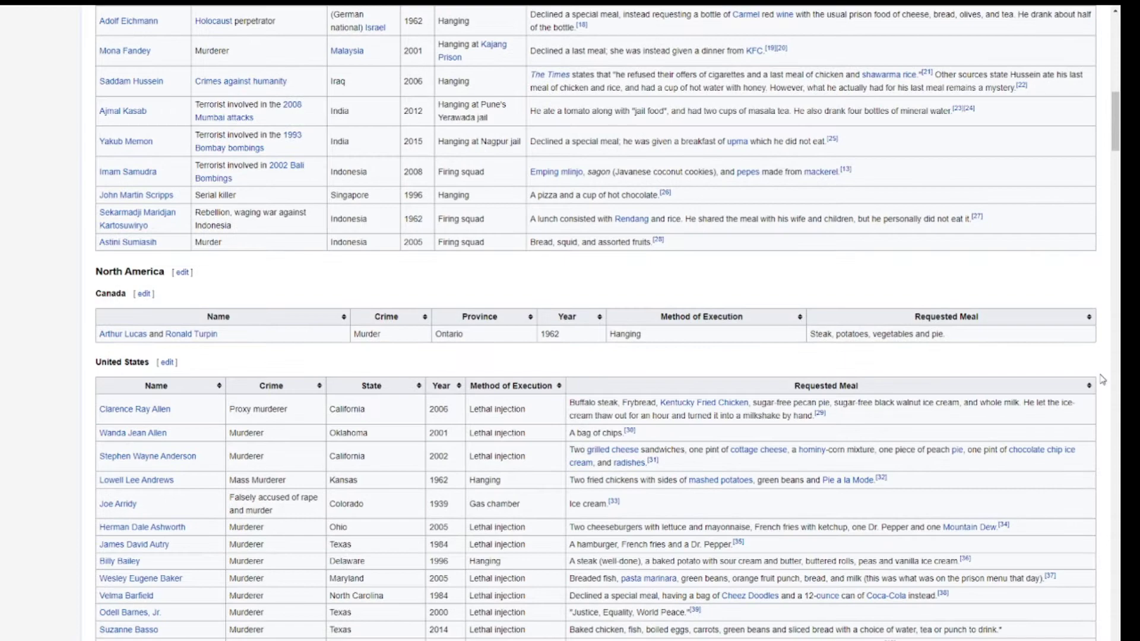
pyautogui.scroll(-2, 1101, 379)
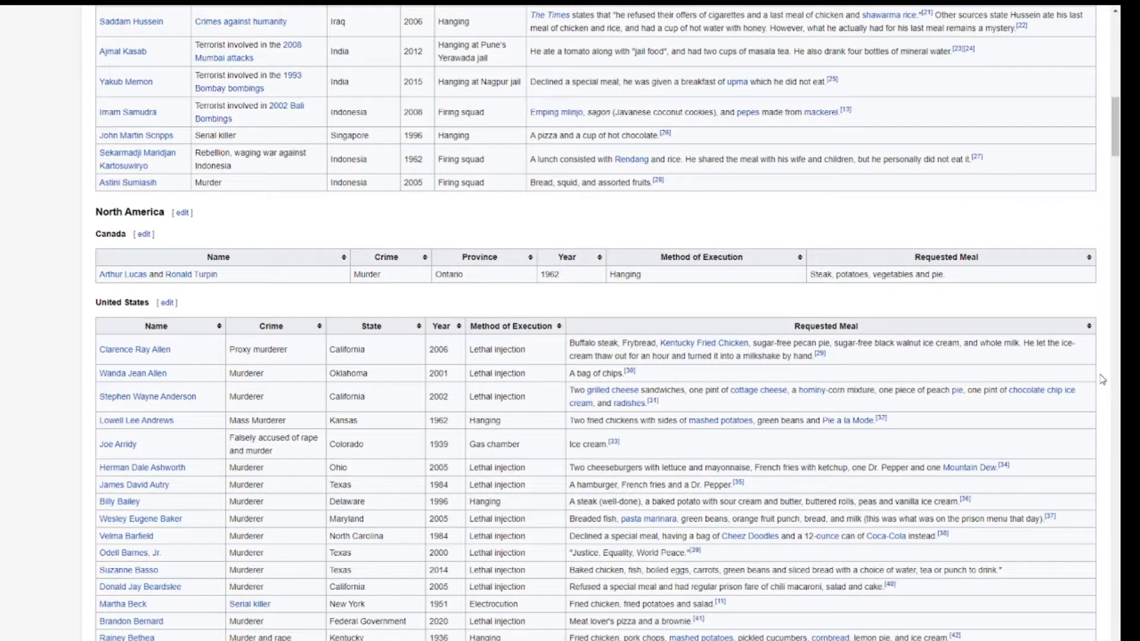
pyautogui.scroll(-2, 1101, 380)
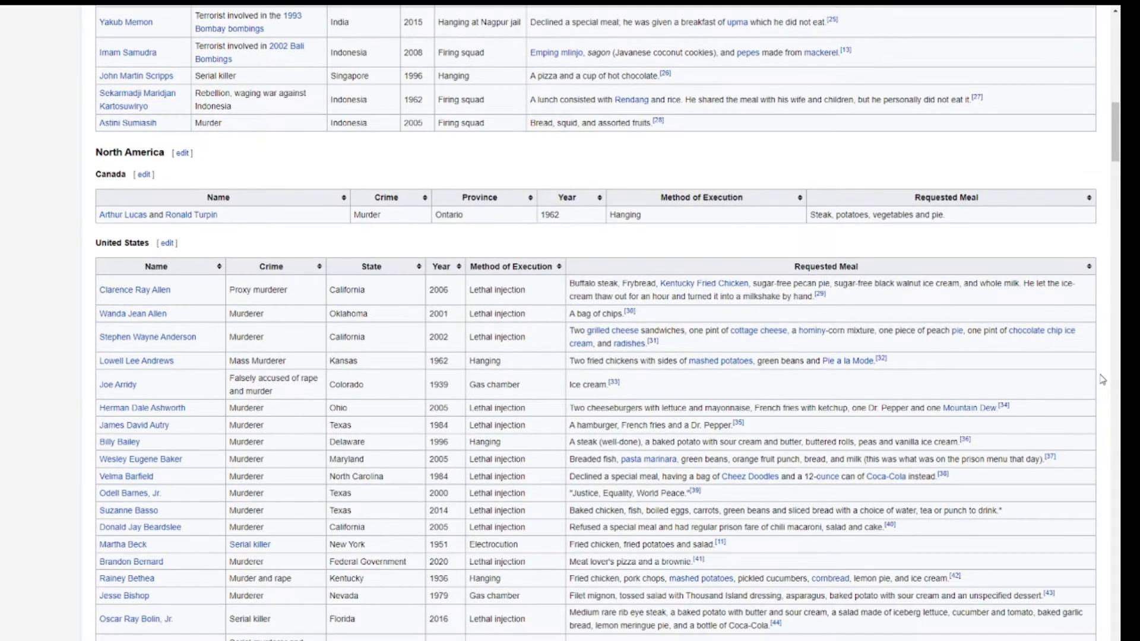
pyautogui.scroll(-2, 1102, 379)
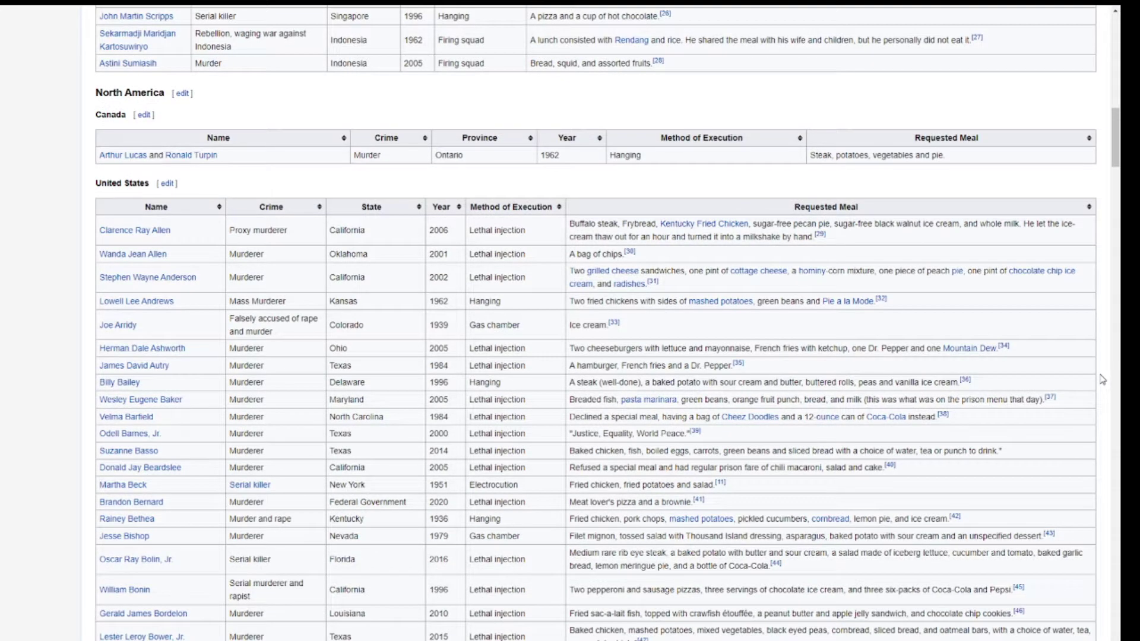
pyautogui.scroll(-2, 1101, 379)
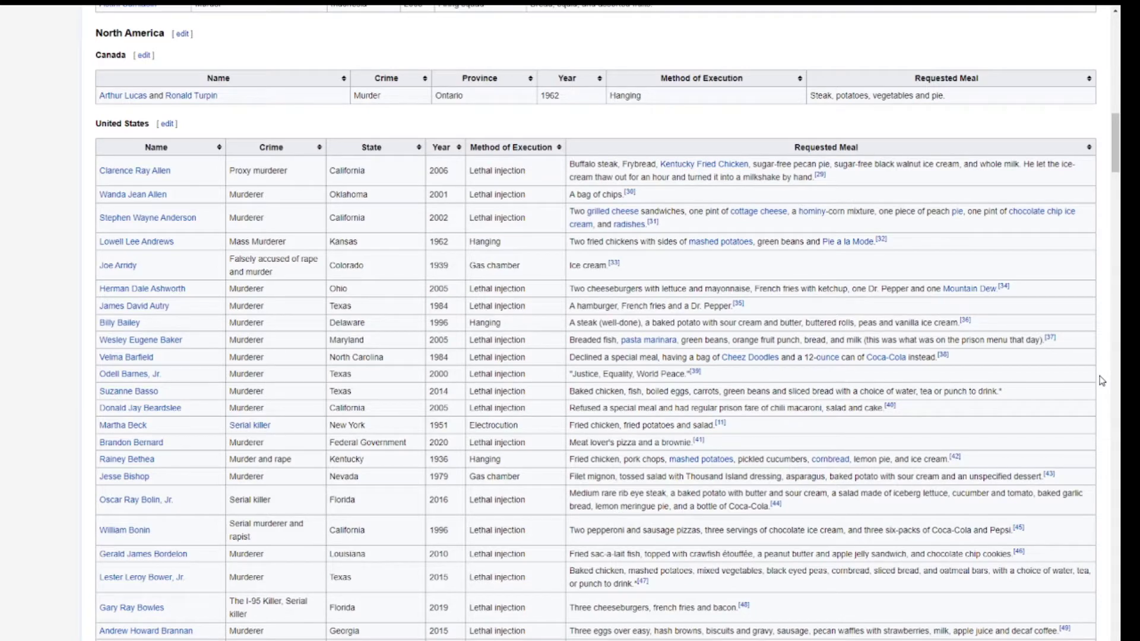
pyautogui.scroll(-2, 1101, 380)
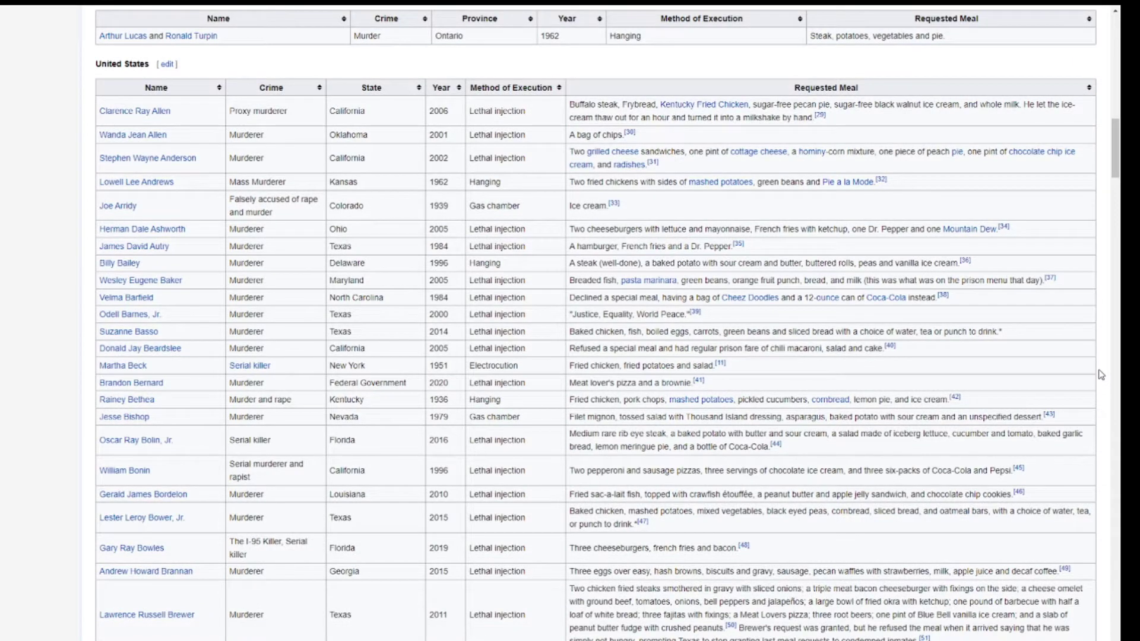
pyautogui.scroll(-2, 1100, 375)
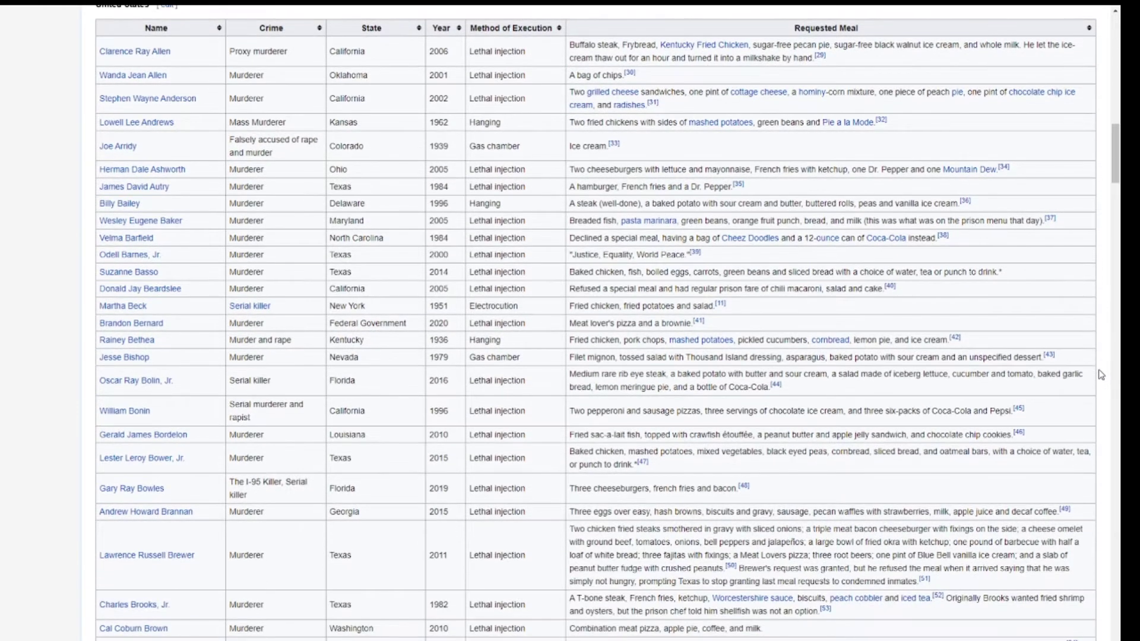
pyautogui.scroll(-2, 1100, 375)
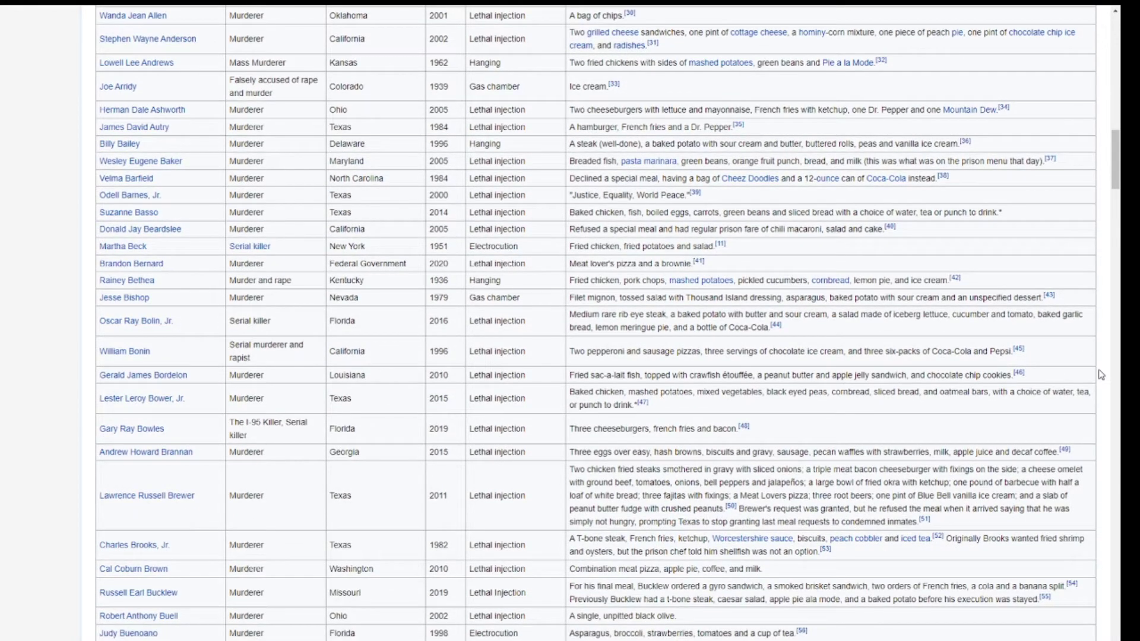
pyautogui.scroll(-2, 1100, 375)
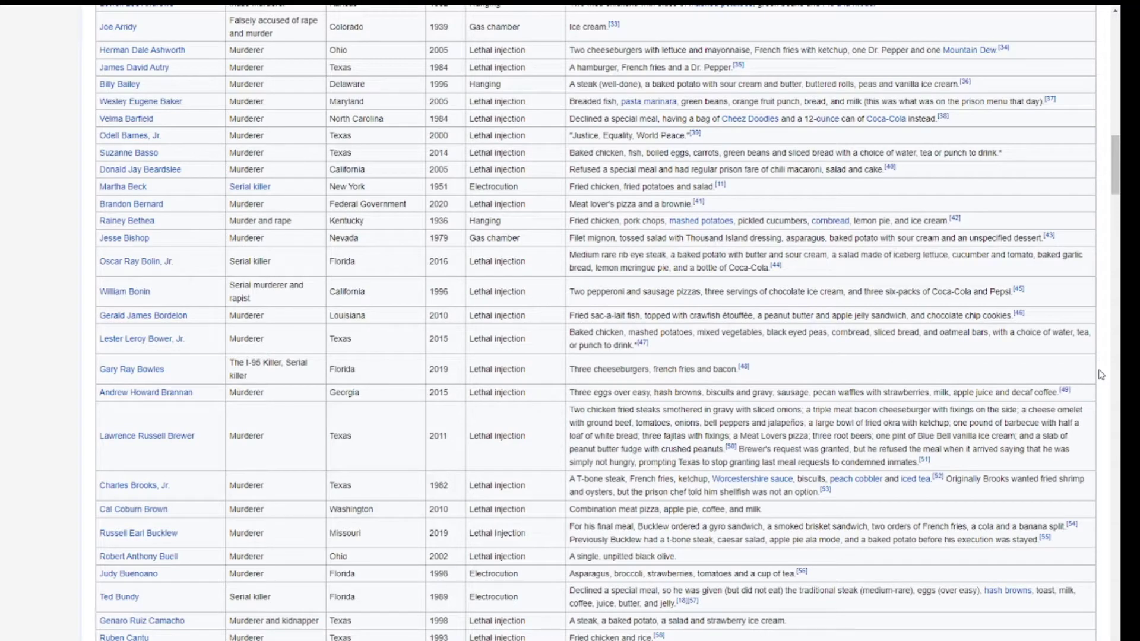
pyautogui.scroll(-2, 1101, 376)
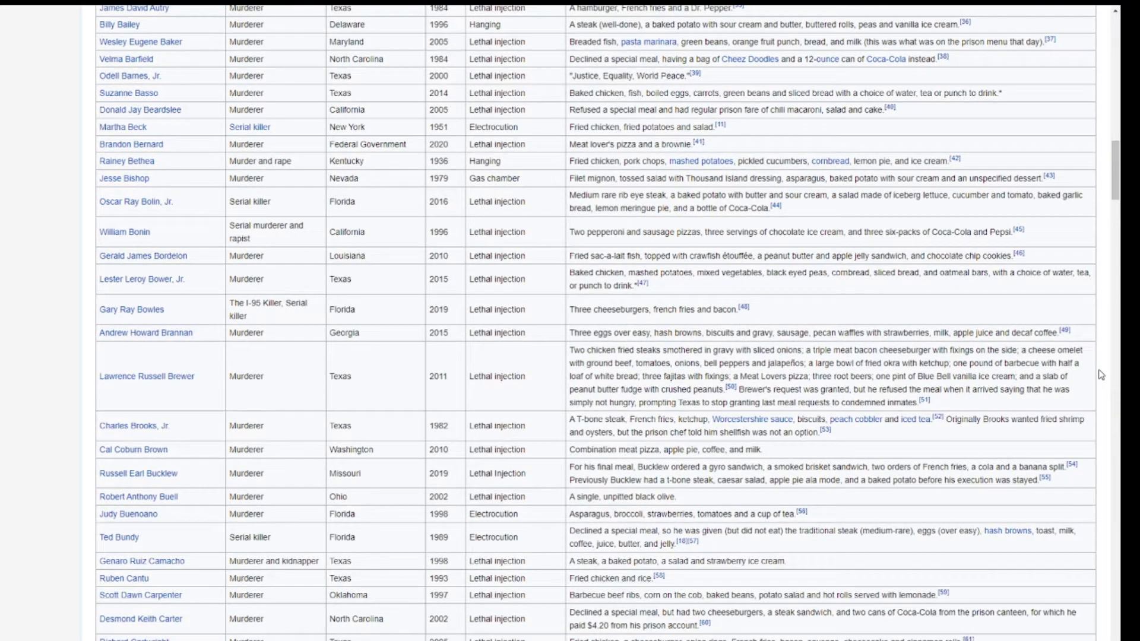
pyautogui.scroll(-2, 1100, 375)
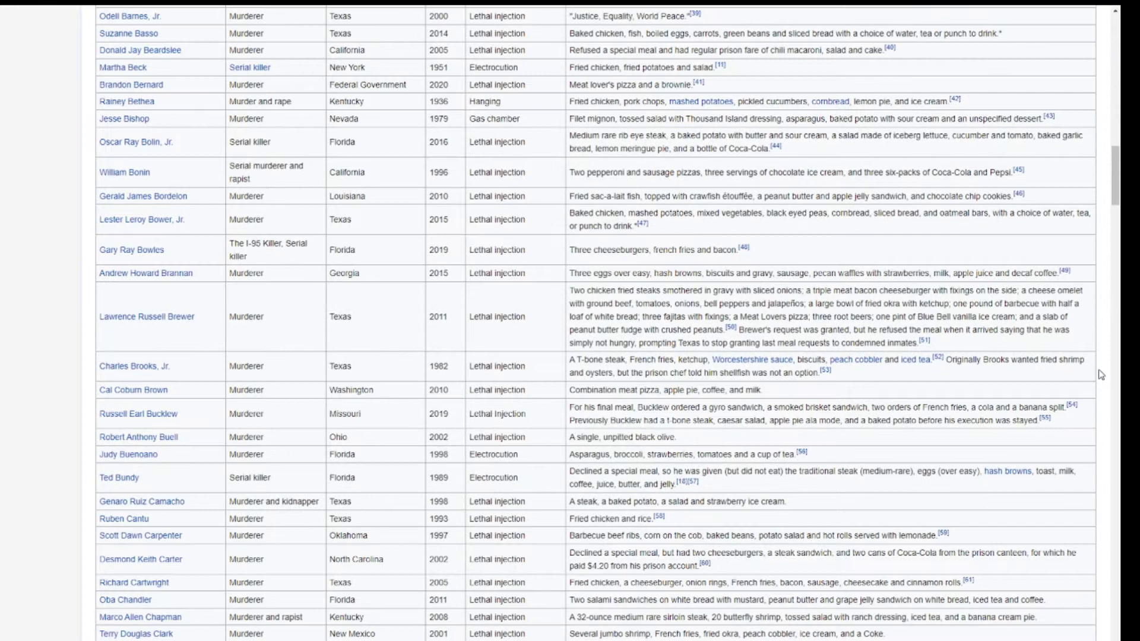
pyautogui.scroll(-2, 1101, 375)
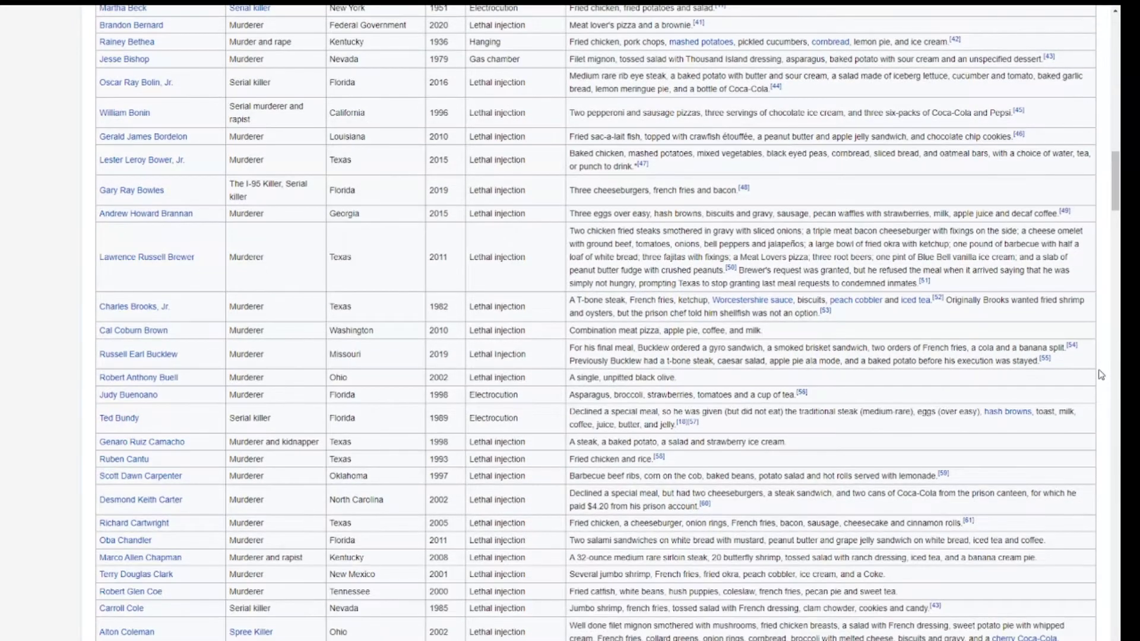
pyautogui.scroll(-2, 1101, 371)
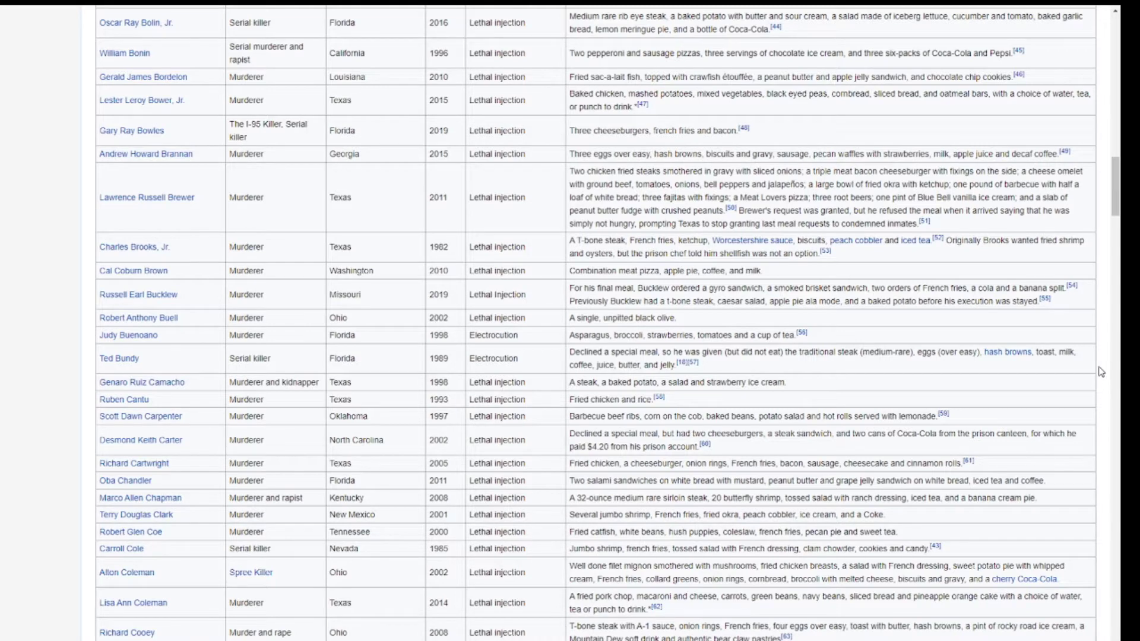
pyautogui.scroll(-2, 1100, 372)
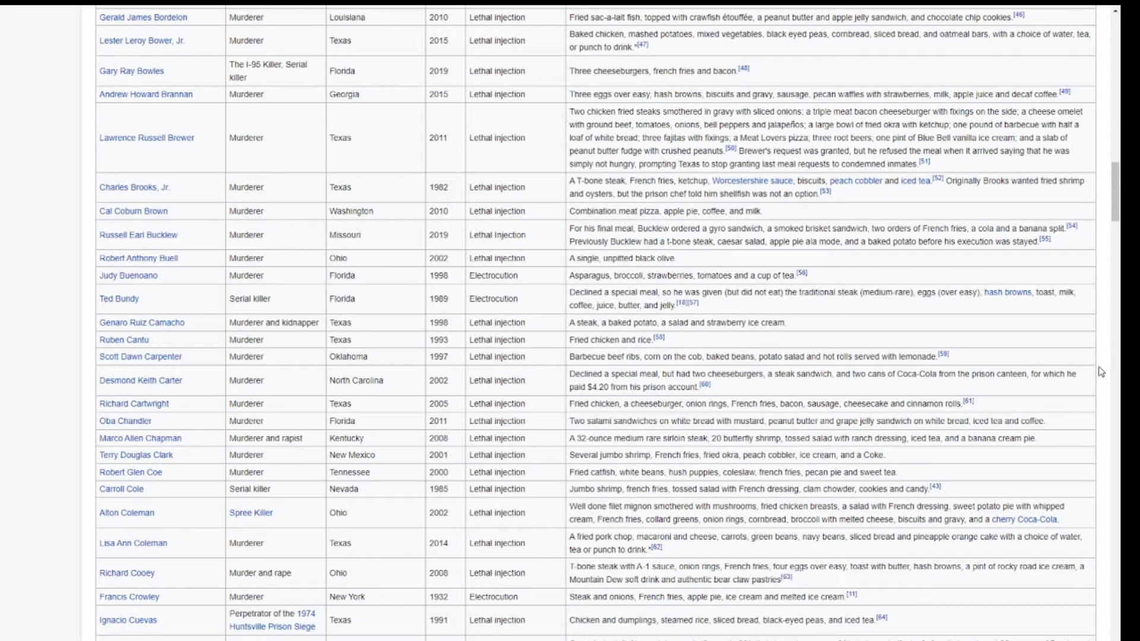
pyautogui.scroll(-2, 1101, 371)
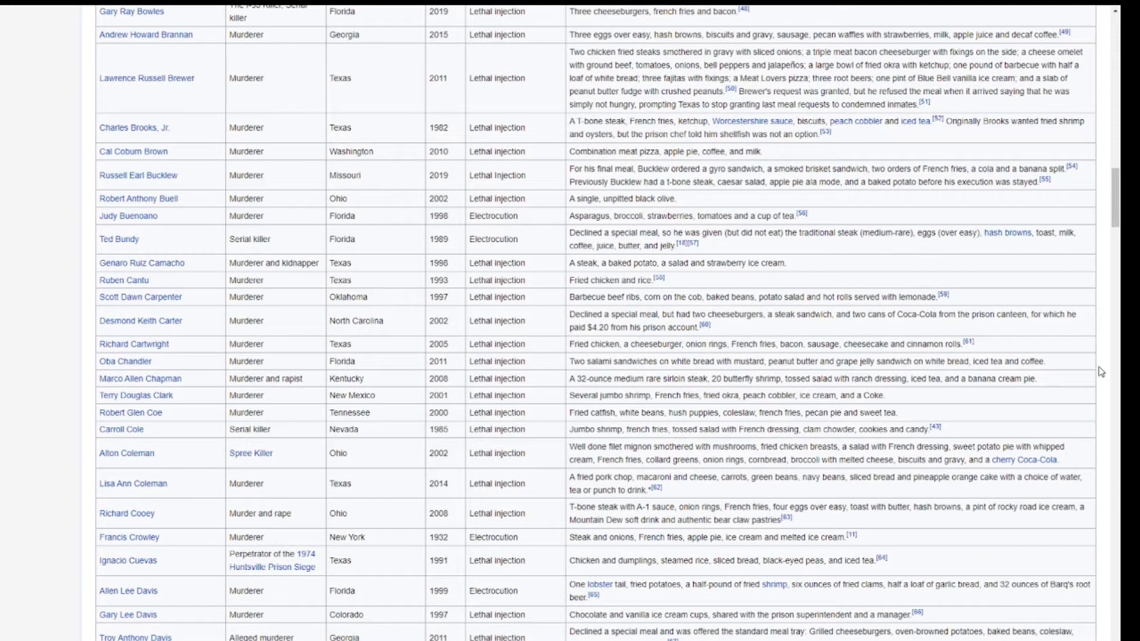
pyautogui.scroll(-2, 1100, 372)
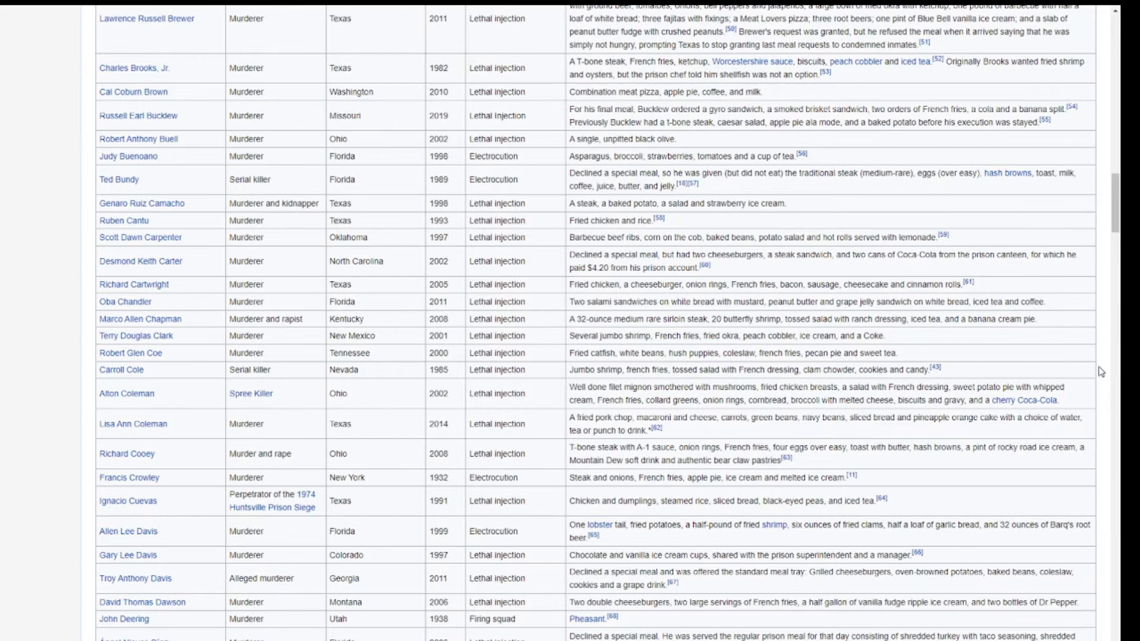
pyautogui.scroll(-2, 1100, 371)
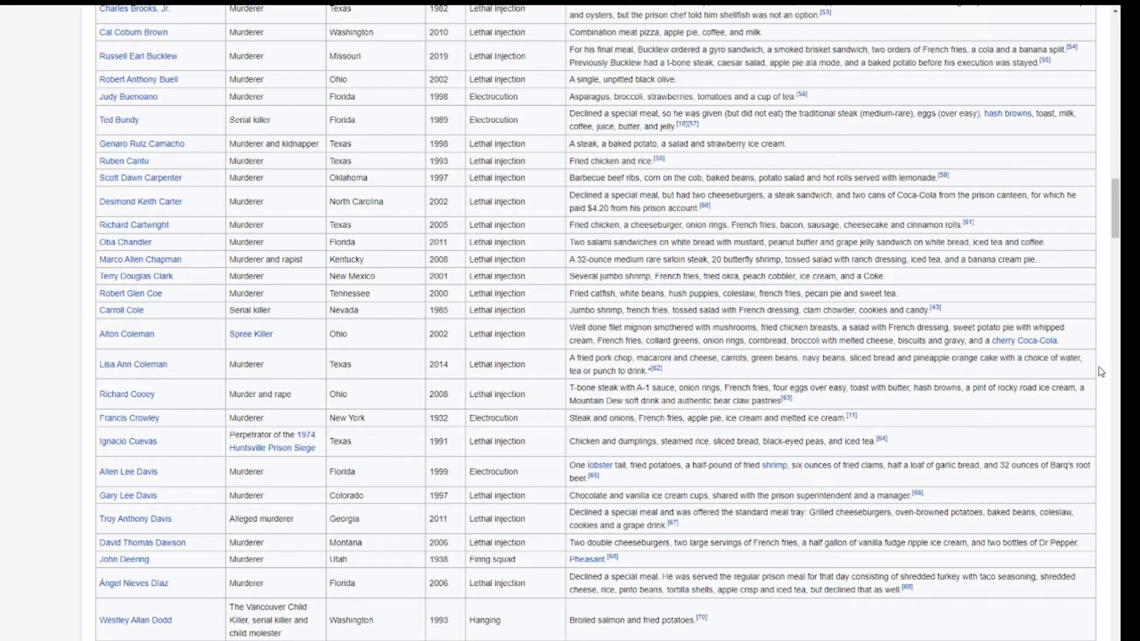
pyautogui.scroll(-2, 1101, 372)
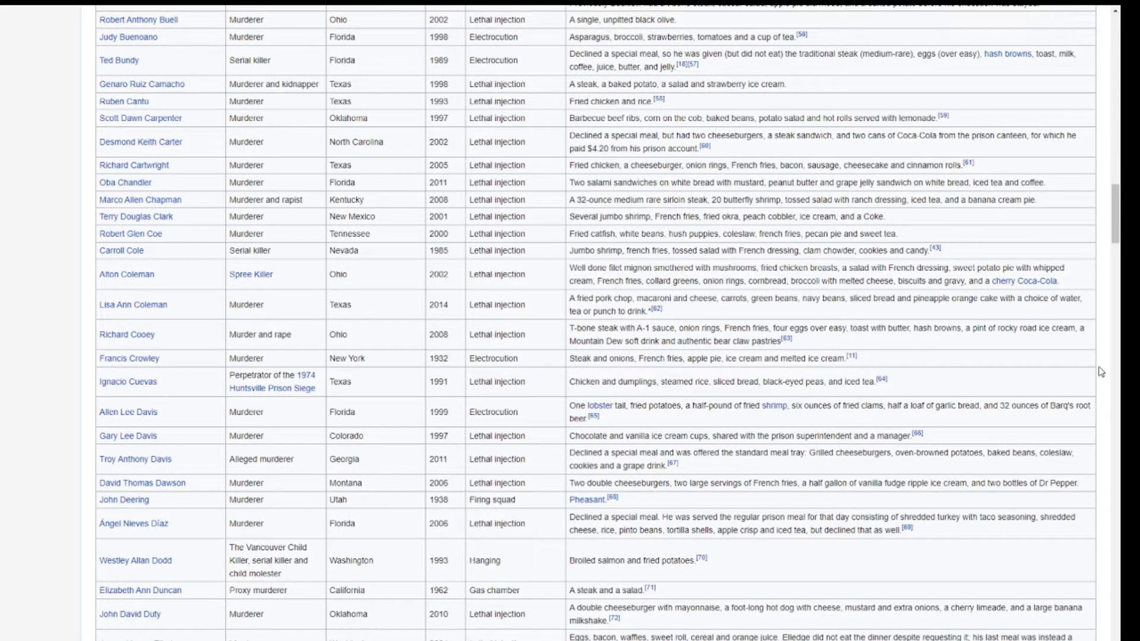
pyautogui.scroll(-2, 1101, 372)
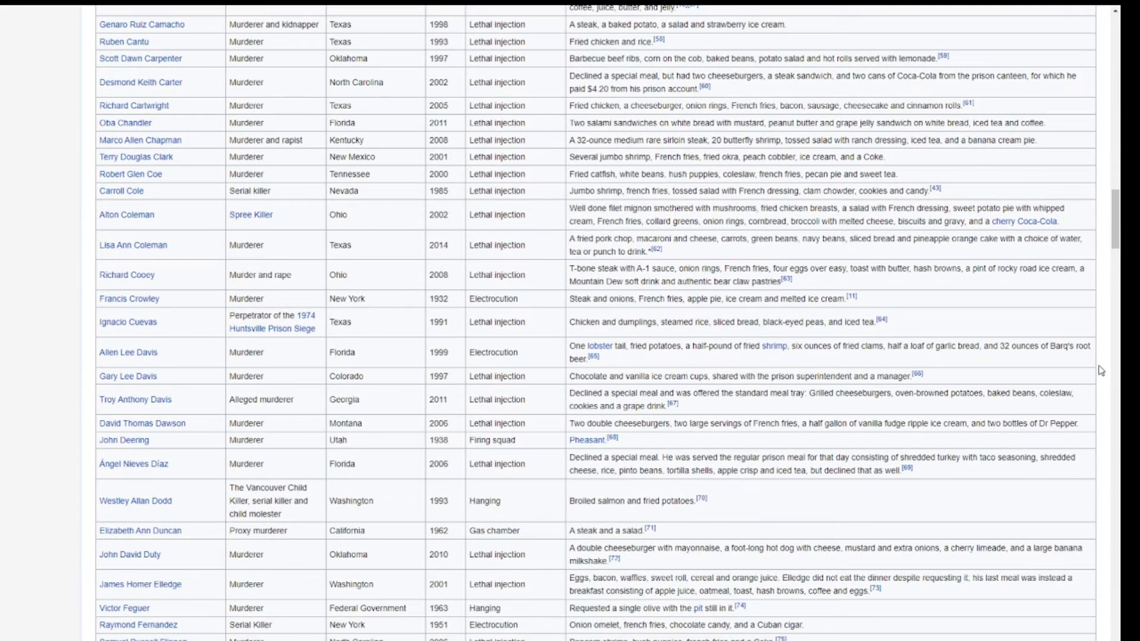
pyautogui.scroll(-2, 1101, 371)
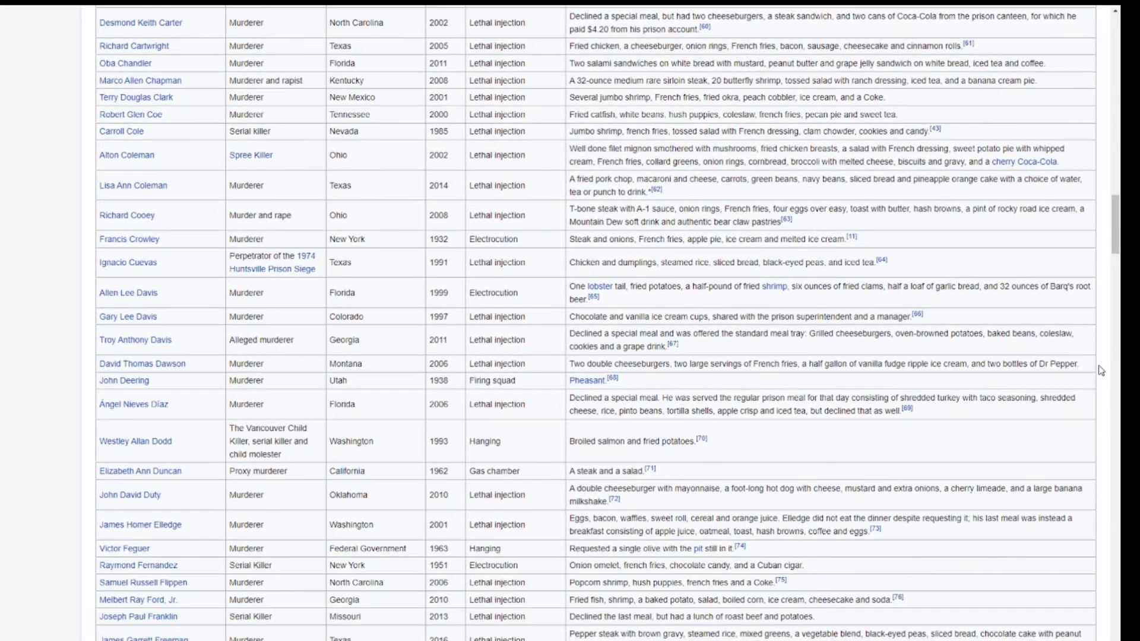